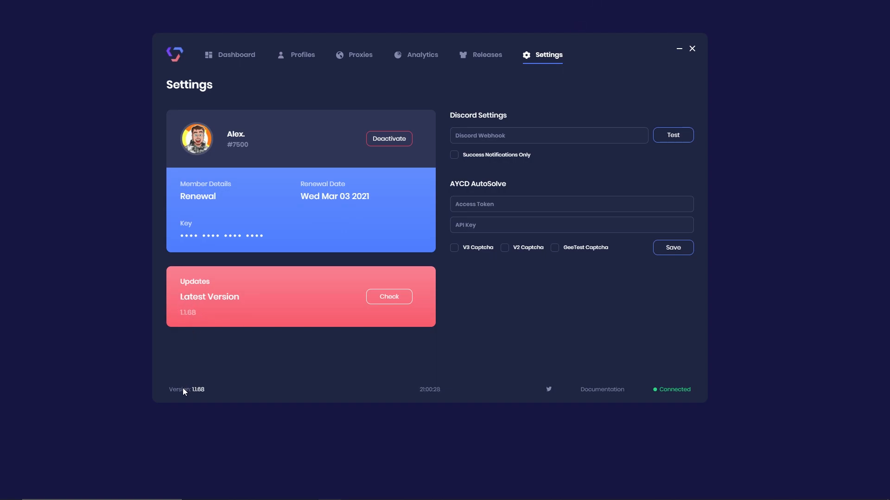
- Run the update check twice to confirm version 1.1.68 is the latest
left_click(379, 303)
left_click(482, 135)
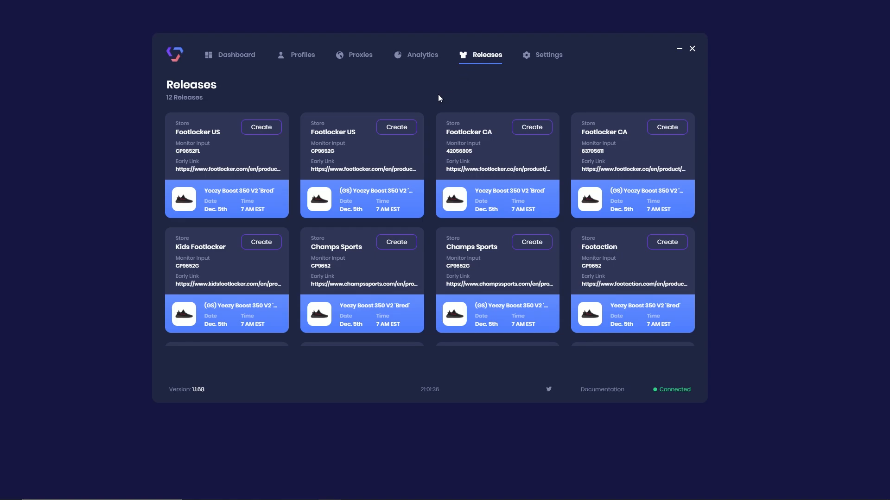
scroll(283, 172, "down", 3)
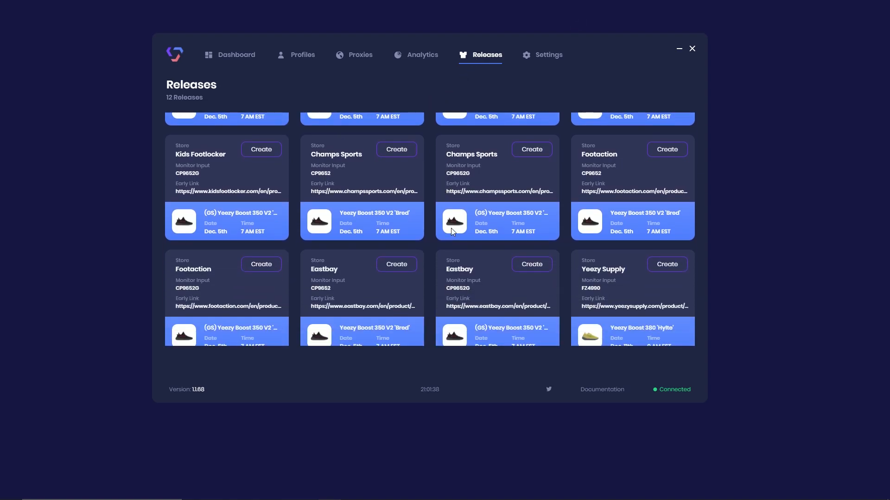
scroll(445, 211, "up", 3)
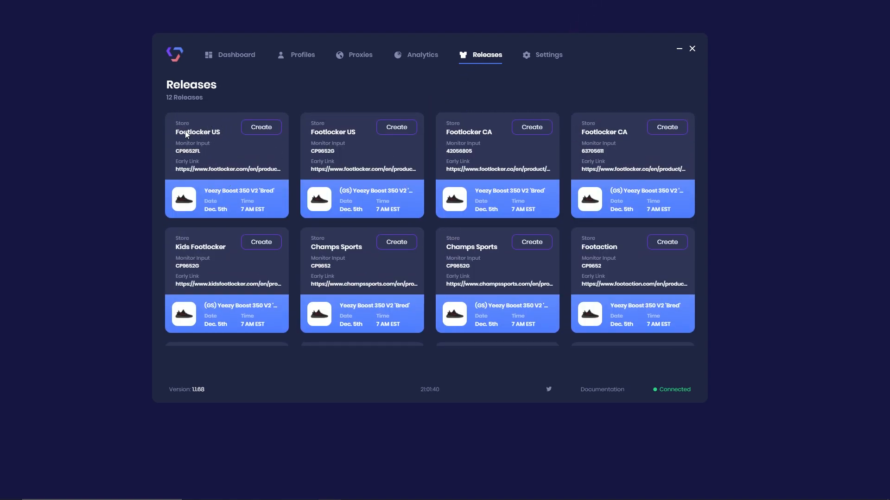
scroll(505, 176, "down", 3)
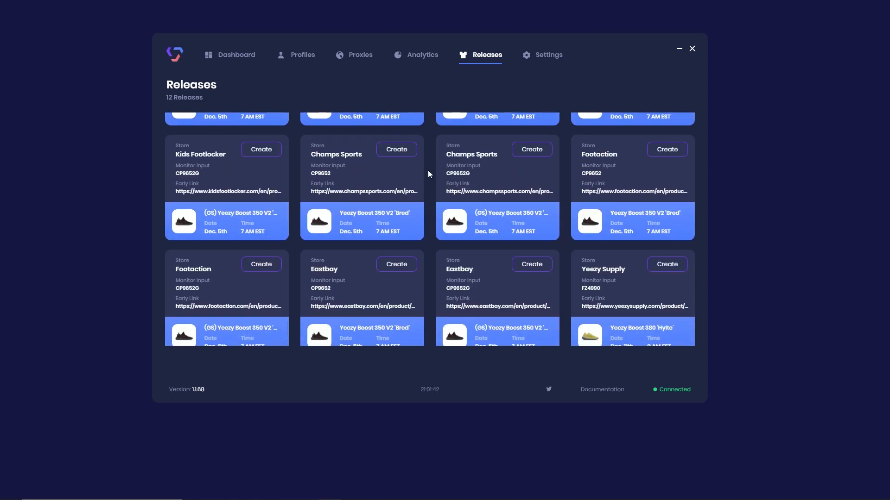
scroll(516, 200, "up", 3)
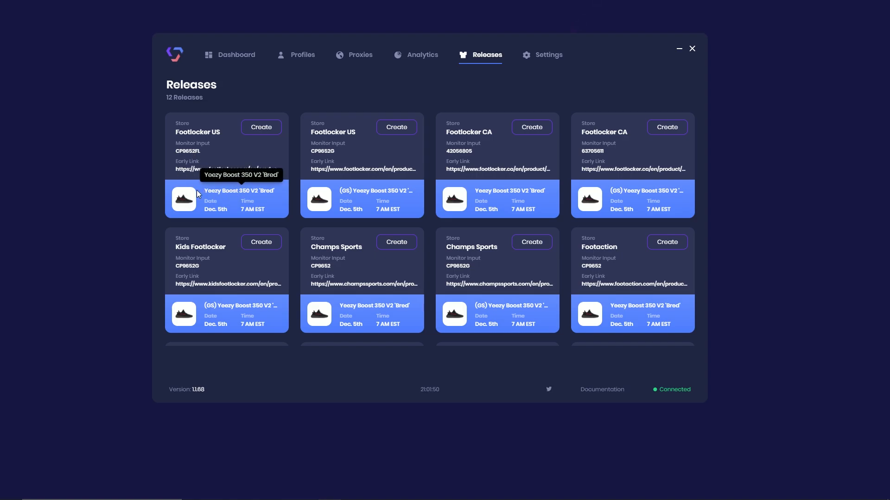
left_click(261, 127)
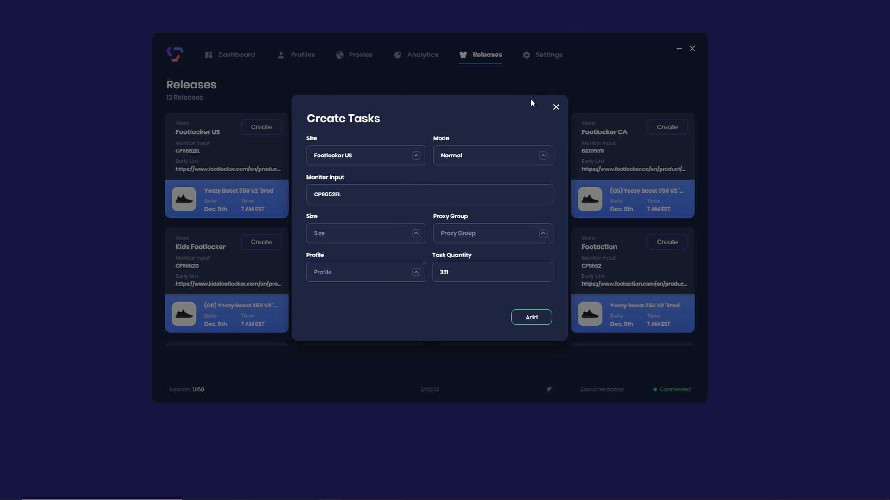
left_click(557, 111)
scroll(463, 208, "down", 3)
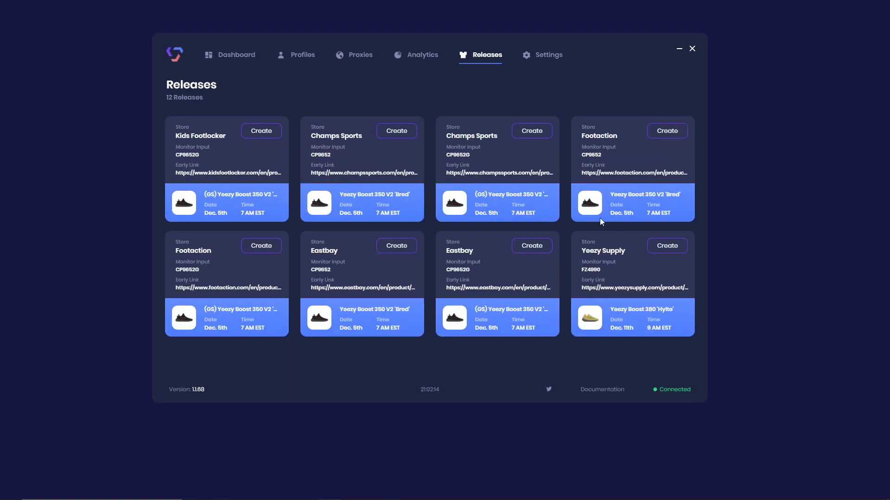
scroll(485, 208, "up", 3)
- Review the empty 24-hour spending analytics, then go to the empty Proxies page
left_click(424, 58)
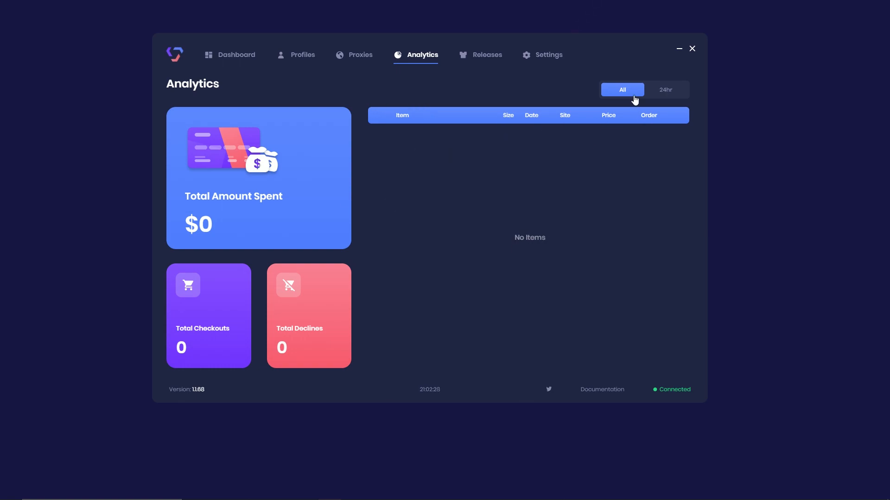
left_click(665, 93)
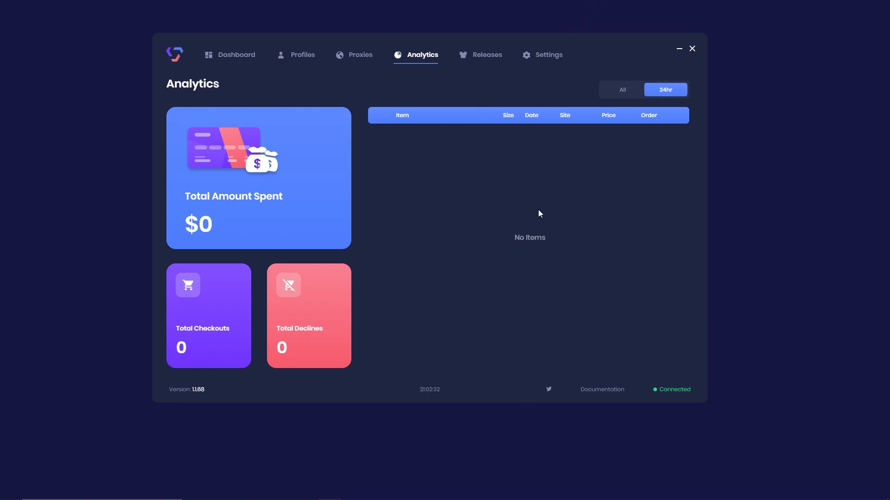
left_click(343, 56)
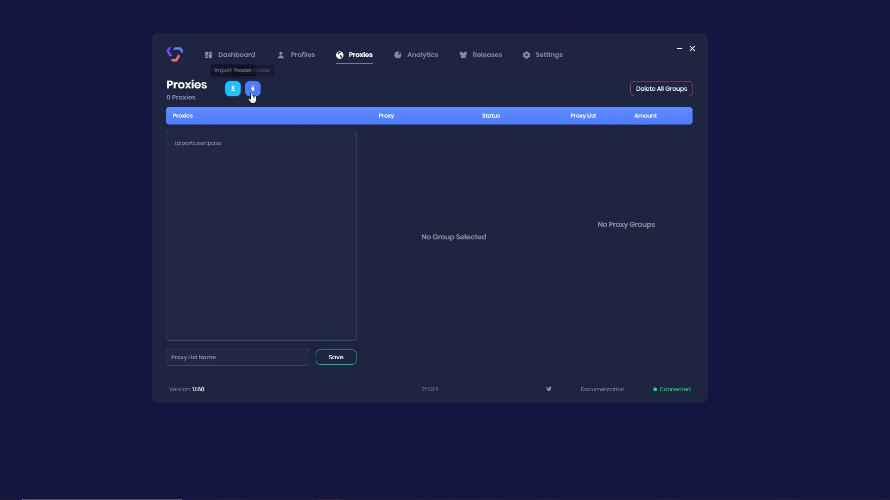
left_click(233, 88)
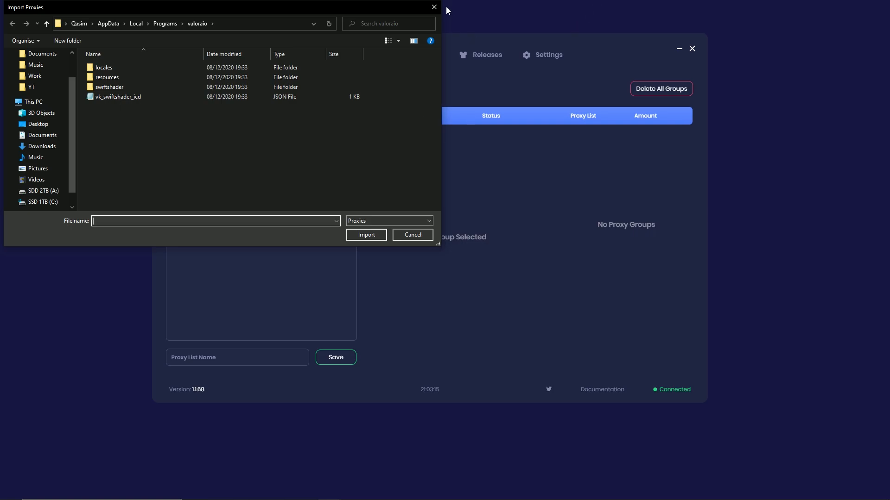
left_click(434, 8)
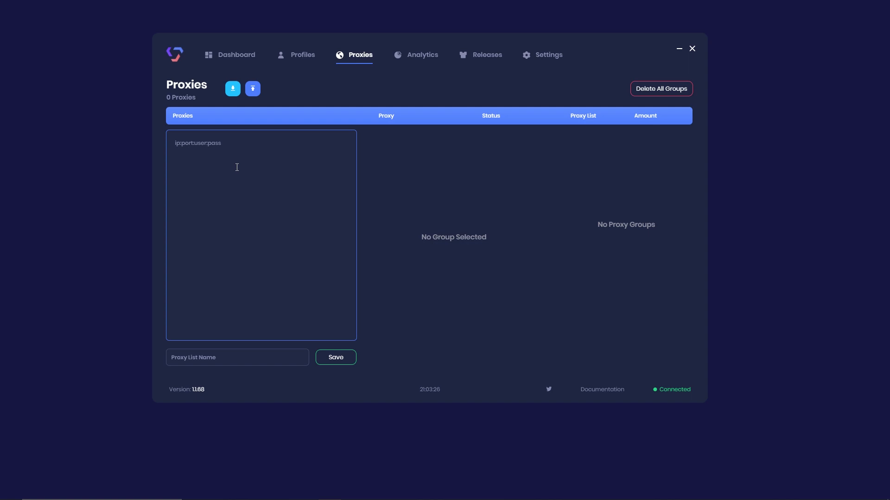
- Paste the two proxies, name the list 'Video Test', and save it
left_click(197, 361)
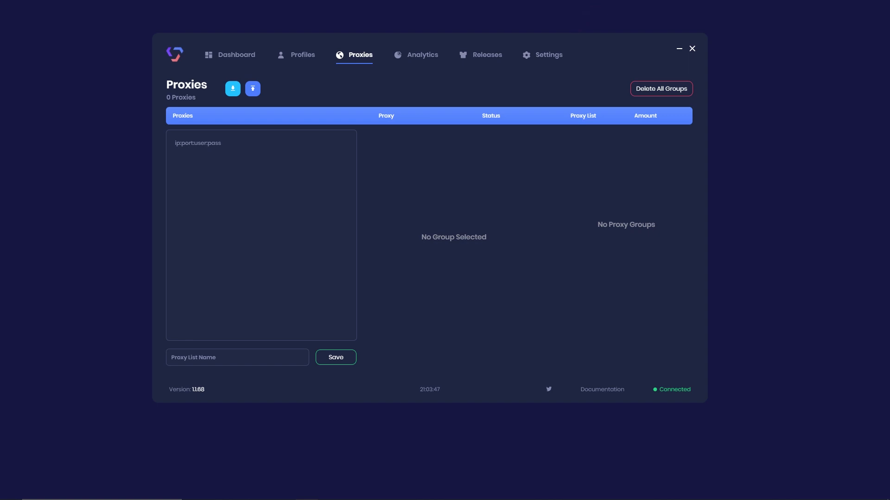
left_click(232, 135)
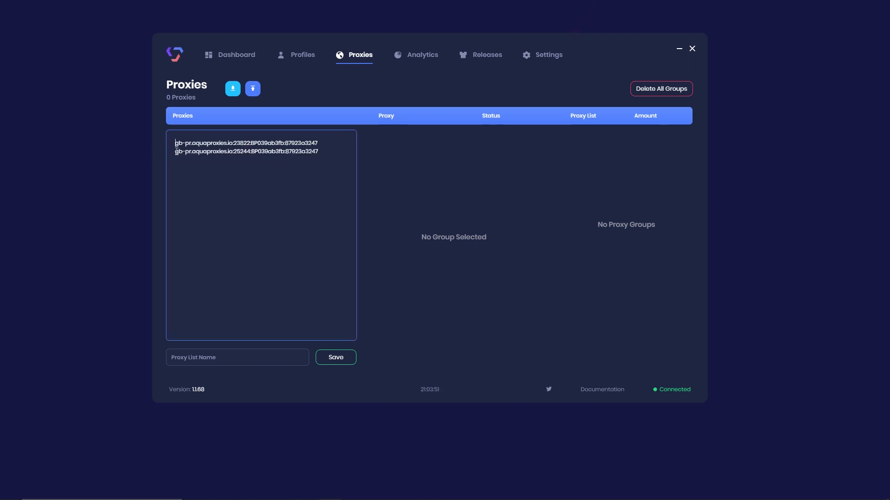
left_click(215, 354)
type("Vide")
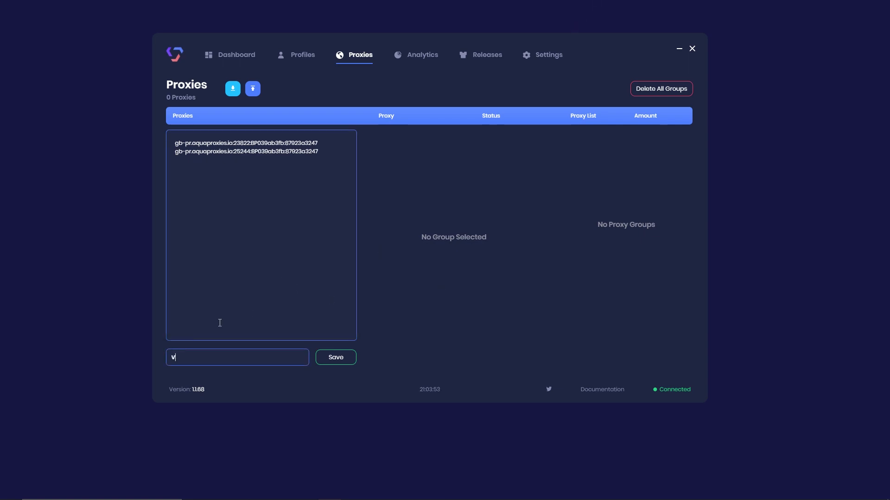
type("o Test")
left_click(335, 357)
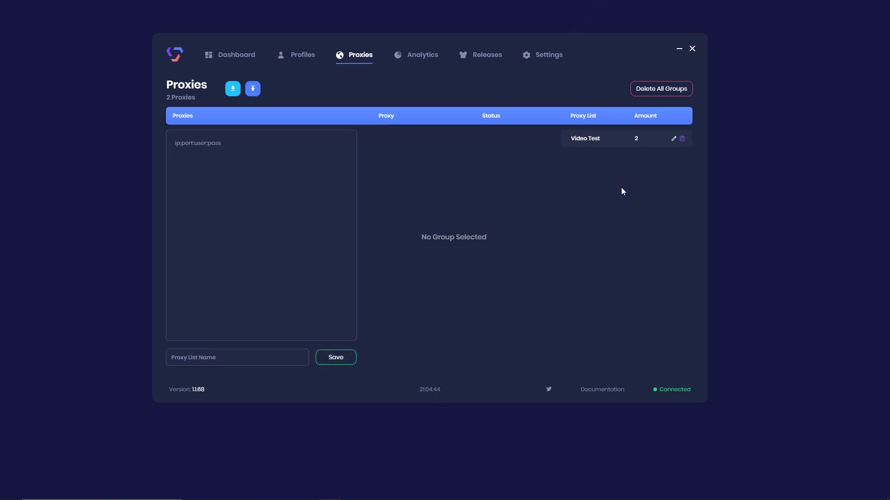
- Test both Video Test proxies against Supreme, getting 671ms and 1069ms
left_click(608, 146)
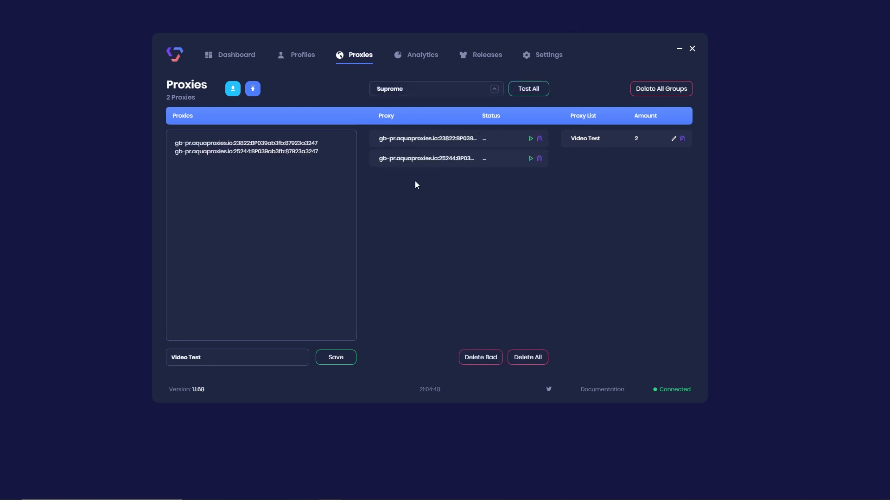
left_click(489, 93)
scroll(429, 139, "down", 5)
scroll(427, 170, "up", 5)
left_click(411, 116)
left_click(531, 92)
- Fill in a new profile 'Video Test Profile', keeping billing the same as shipping
left_click(305, 56)
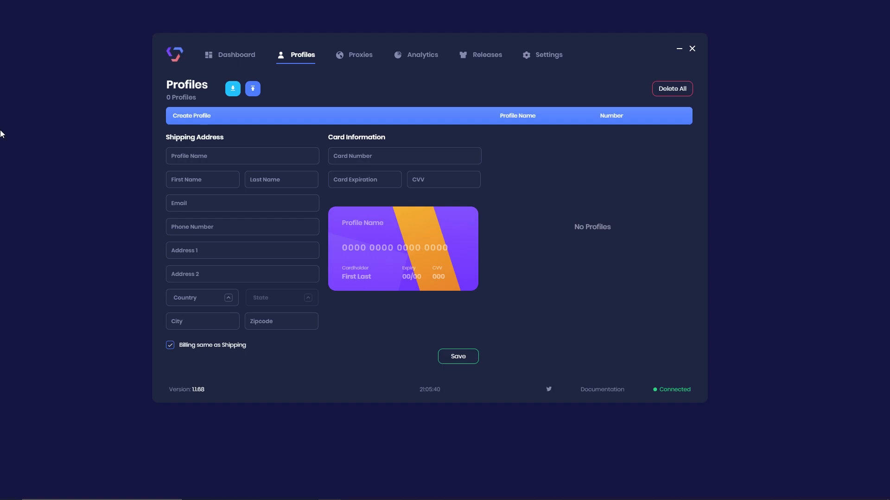
left_click(275, 158)
left_click(173, 351)
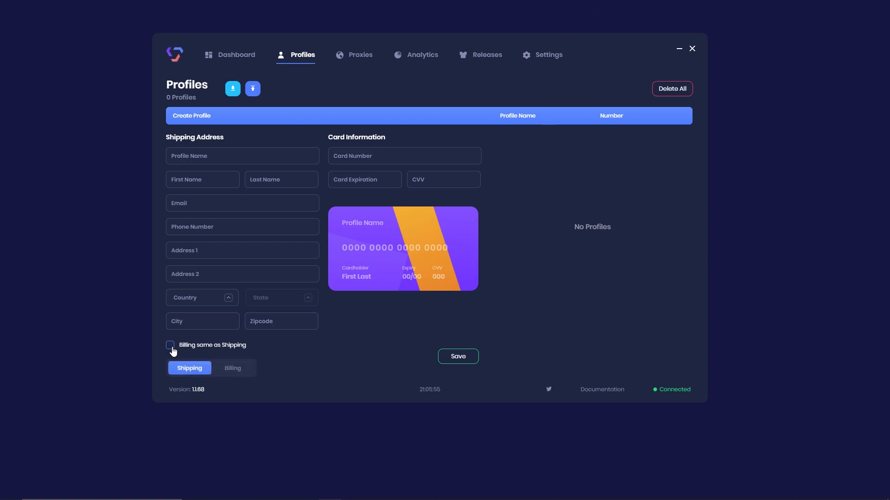
left_click(236, 370)
left_click(198, 371)
left_click(231, 369)
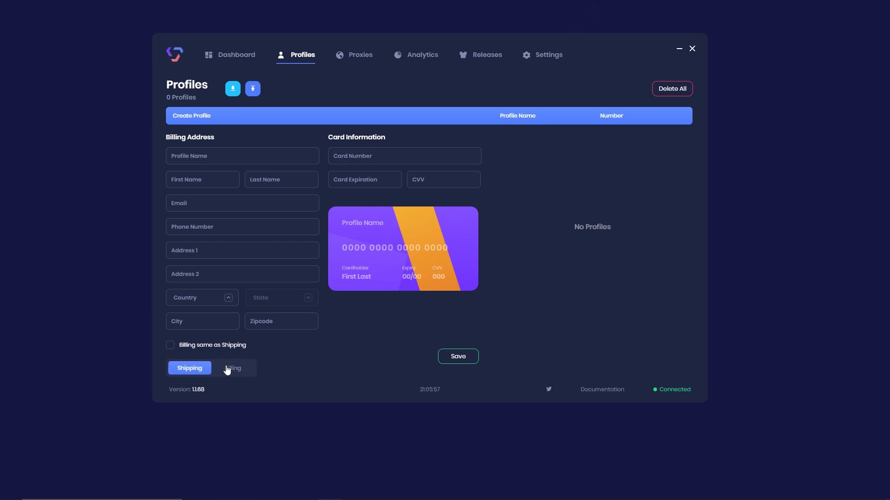
left_click(169, 346)
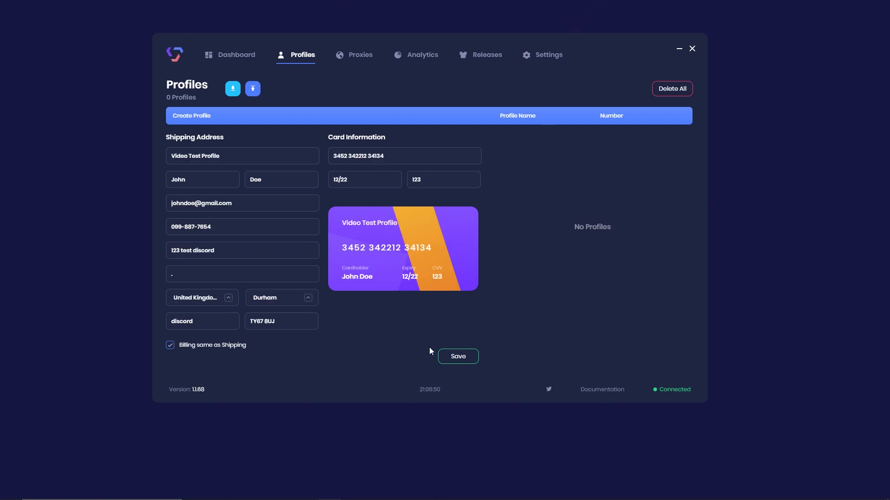
- Save Video Test Profile, duplicate it and delete the copy, then open it for editing
left_click(452, 360)
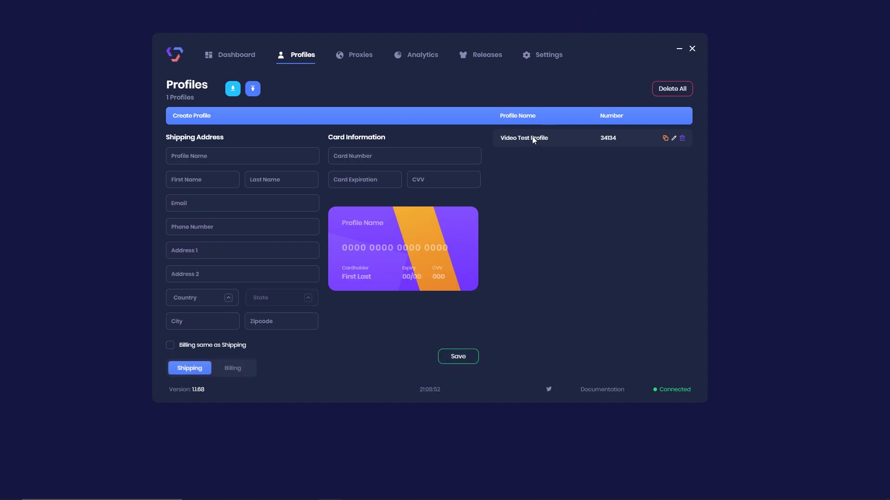
left_click(545, 142)
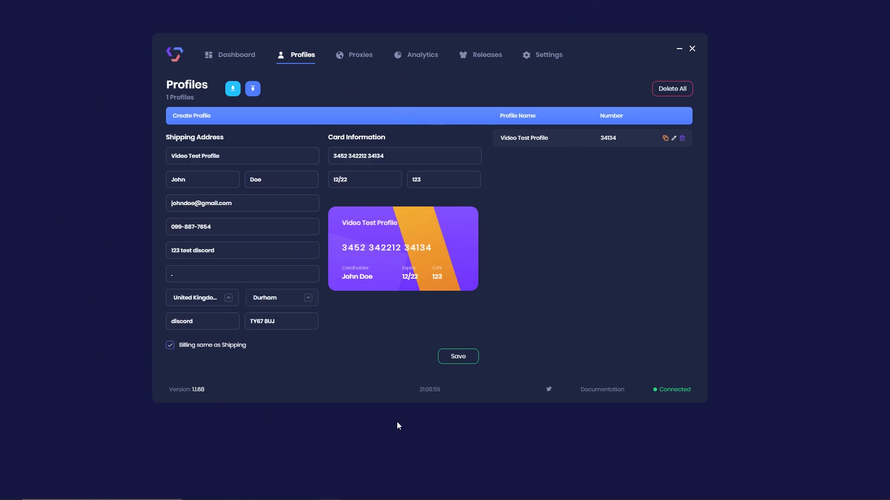
left_click(665, 138)
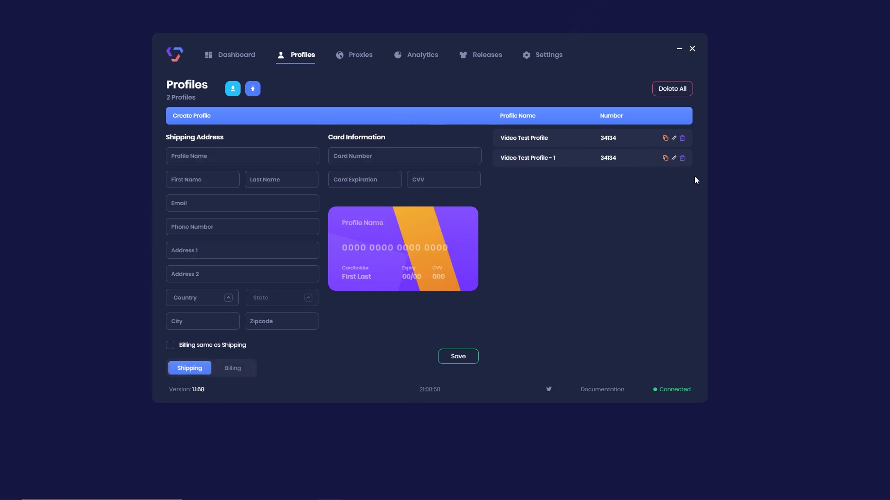
left_click(682, 159)
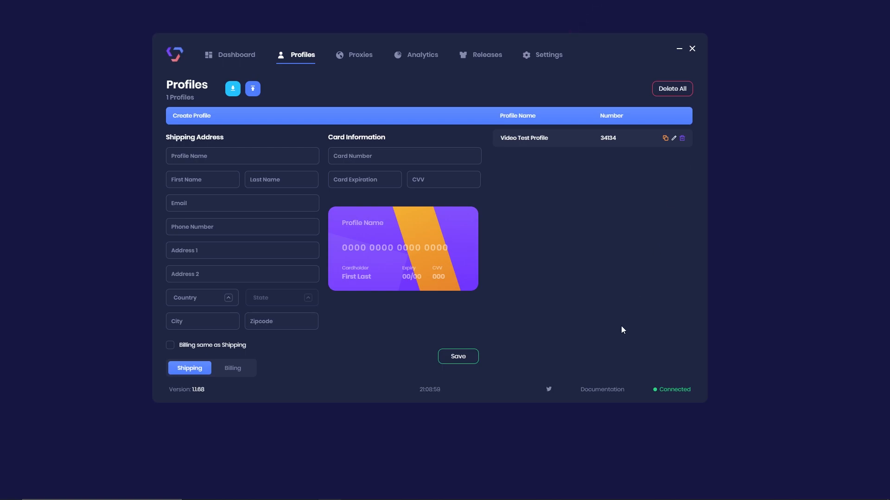
left_click(673, 138)
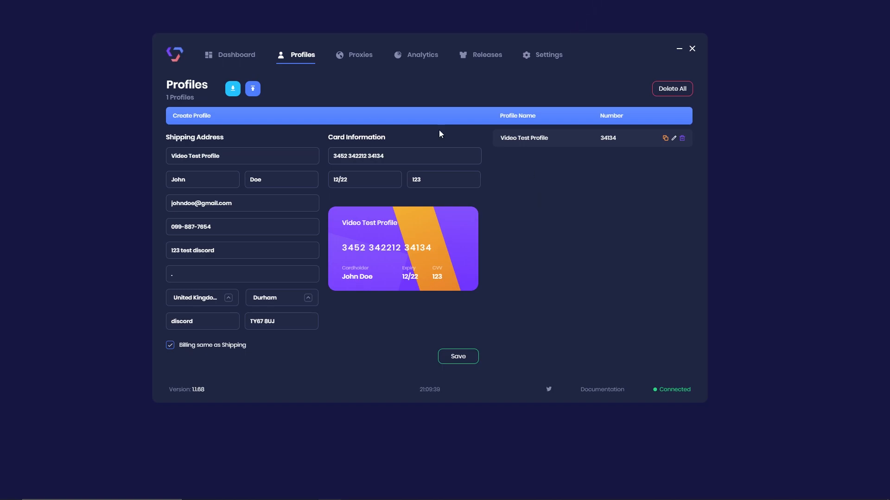
- Switch to the Dashboard, whose task list shows 0 tasks
left_click(246, 60)
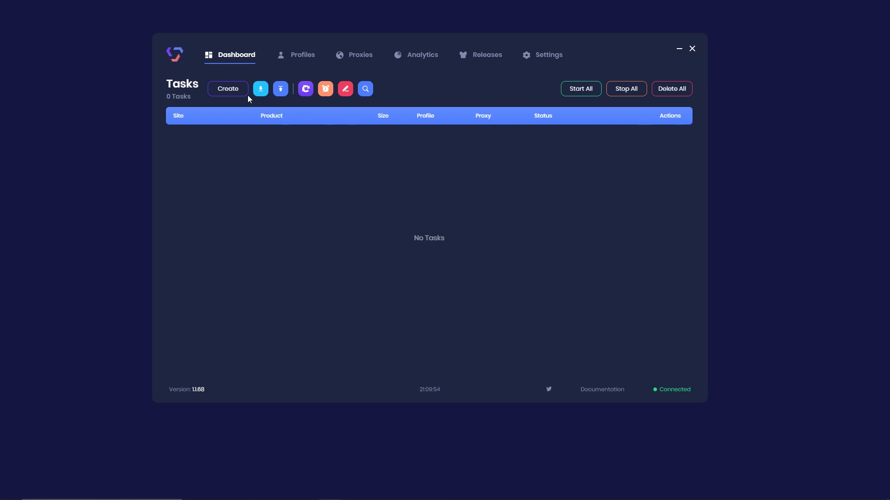
mouse_move(170, 96)
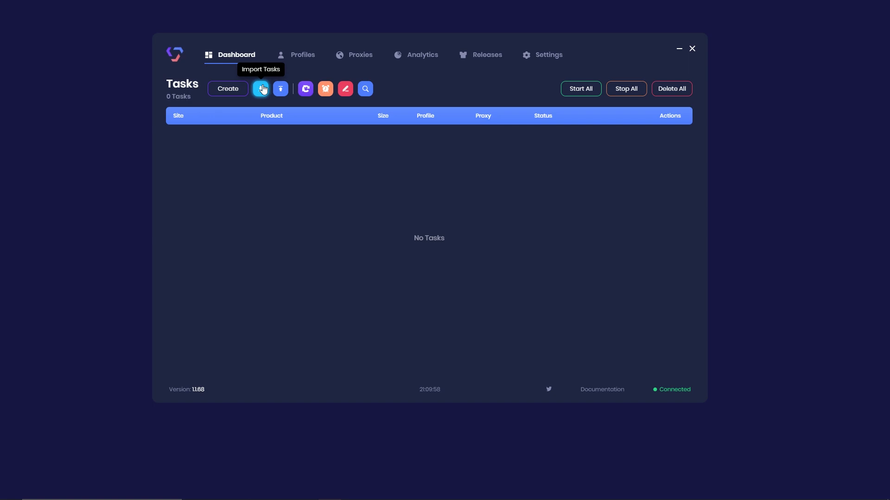
- Open Harvester 1 and position it to the right of the dashboard window
left_click(299, 95)
left_click_drag(411, 115, 716, 92)
left_click(593, 56)
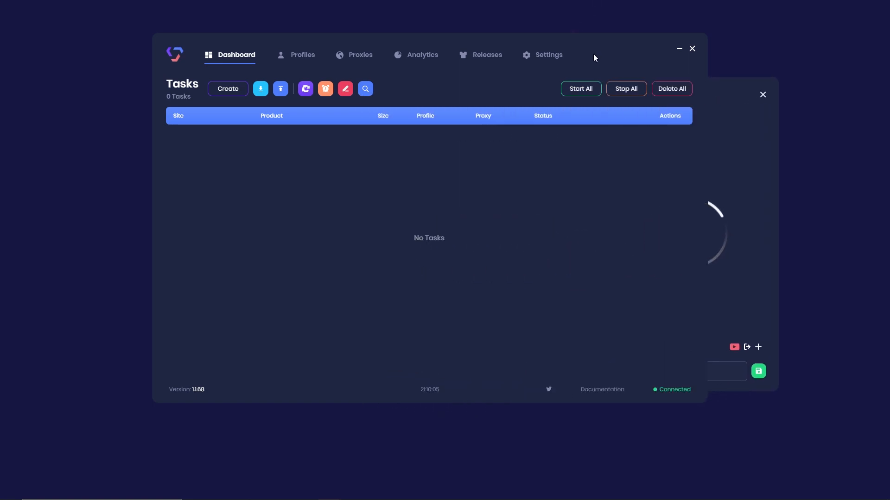
left_click_drag(627, 46, 506, 46)
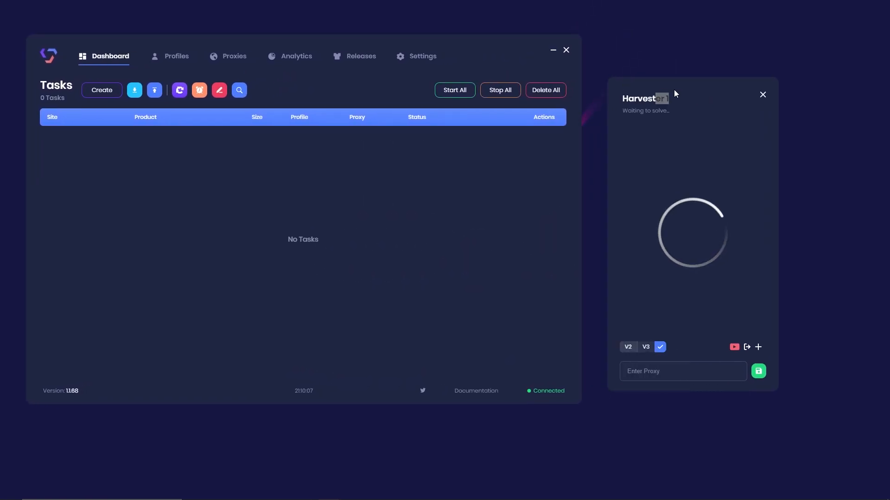
left_click_drag(674, 90, 632, 57)
left_click_drag(685, 65, 709, 57)
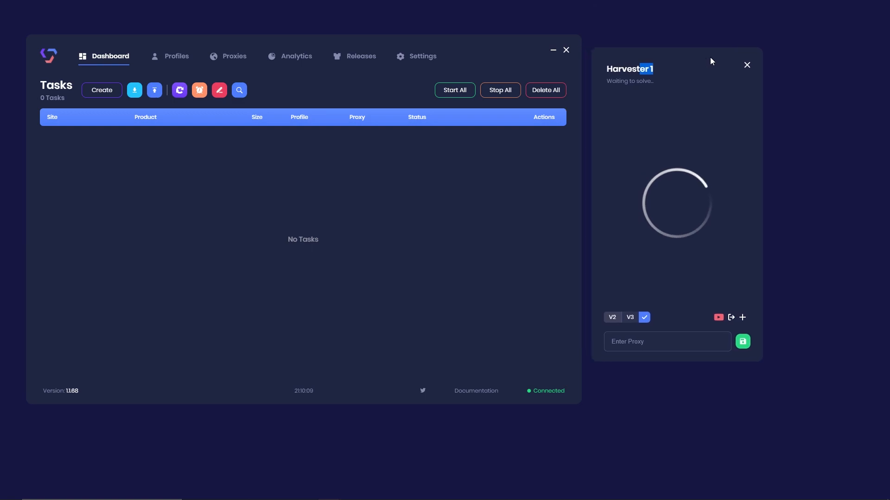
left_click(639, 69)
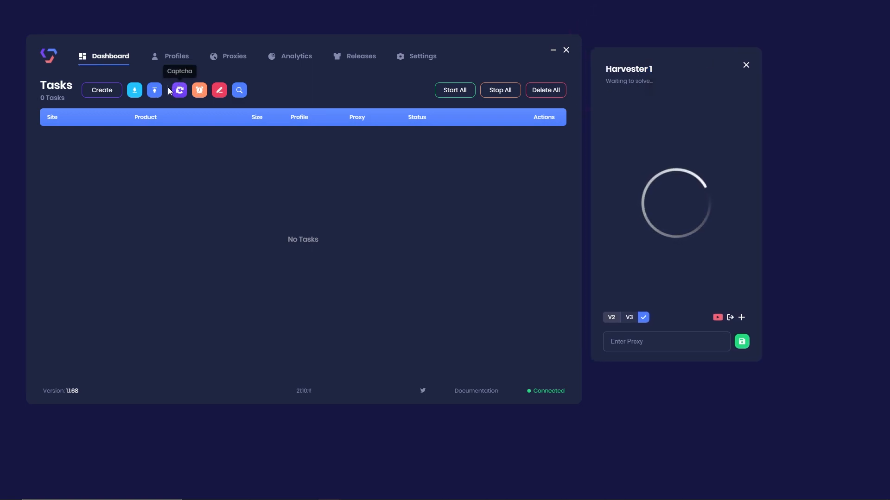
left_click(199, 93)
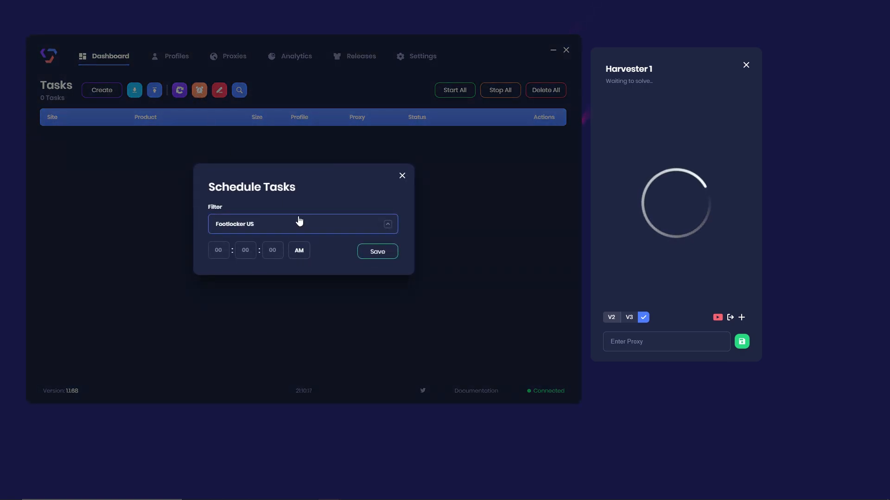
left_click(401, 177)
left_click(217, 90)
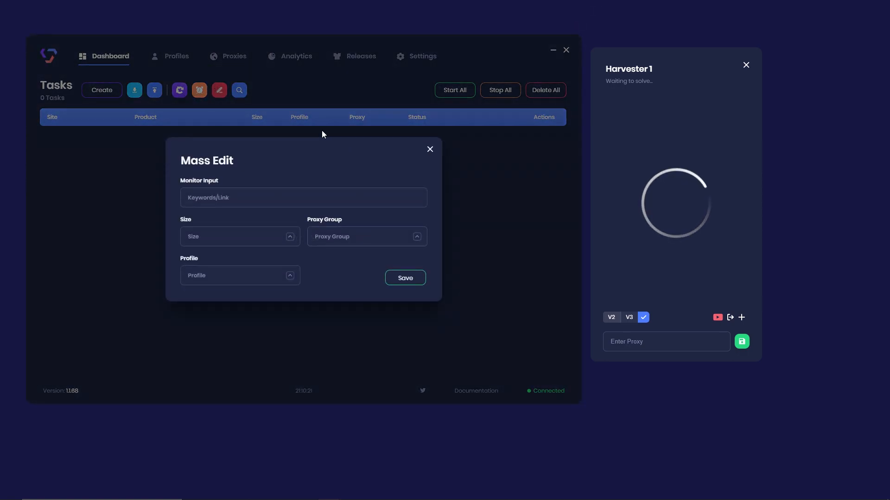
left_click(430, 150)
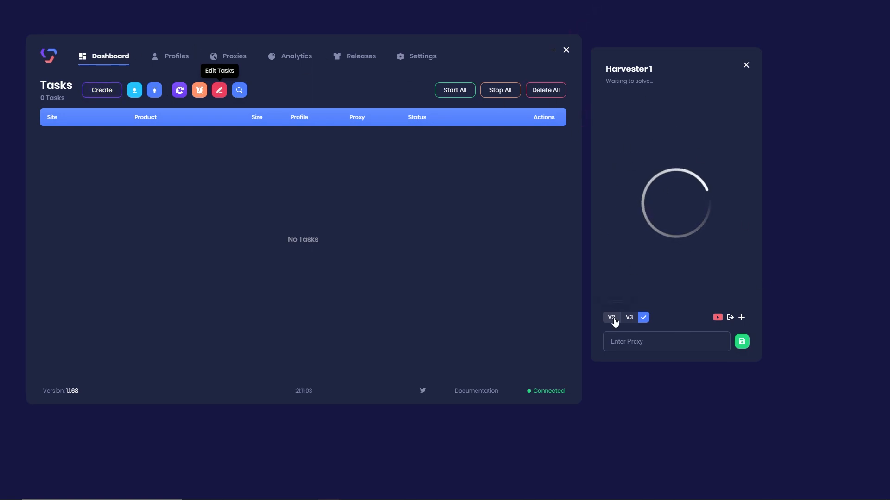
left_click(644, 319)
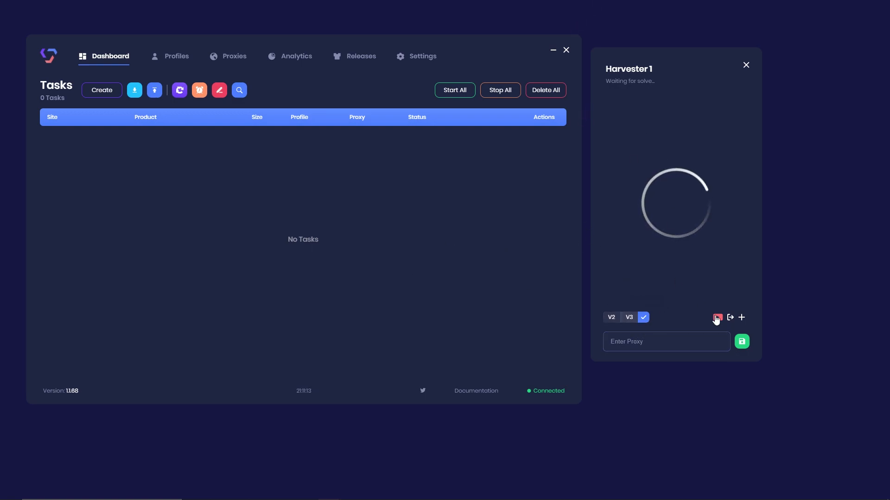
left_click(717, 317)
left_click_drag(462, 102, 442, 107)
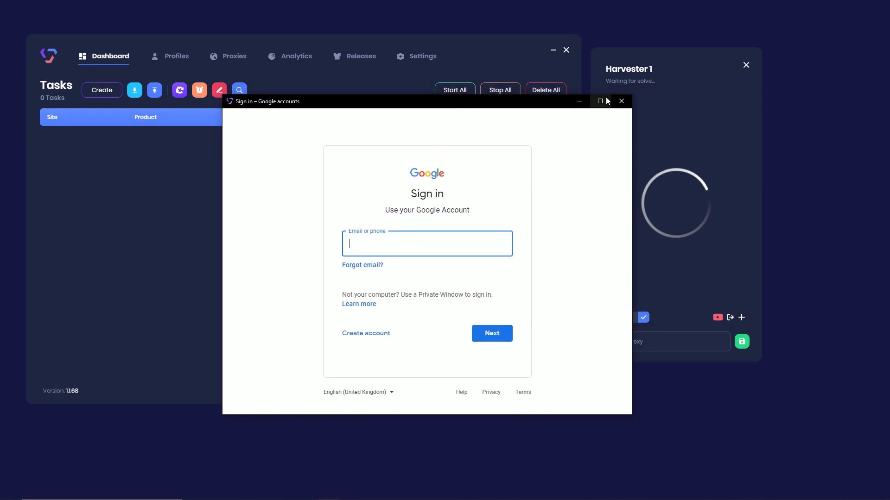
left_click(621, 101)
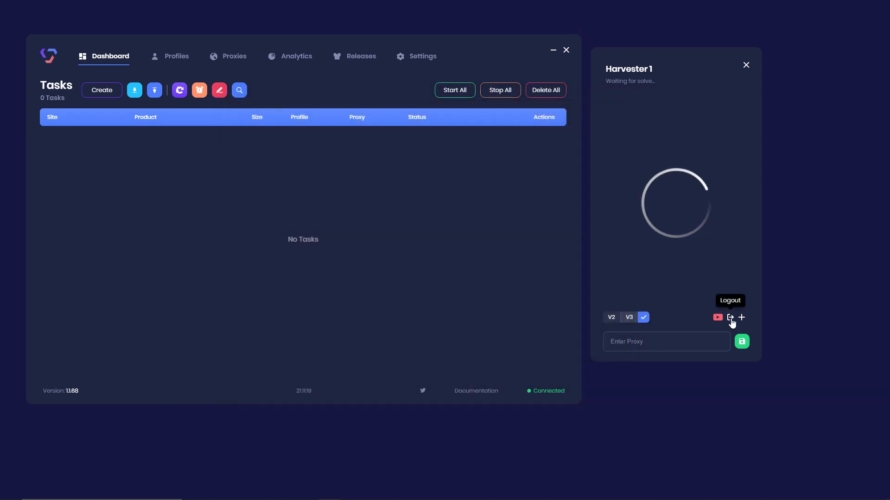
left_click(742, 318)
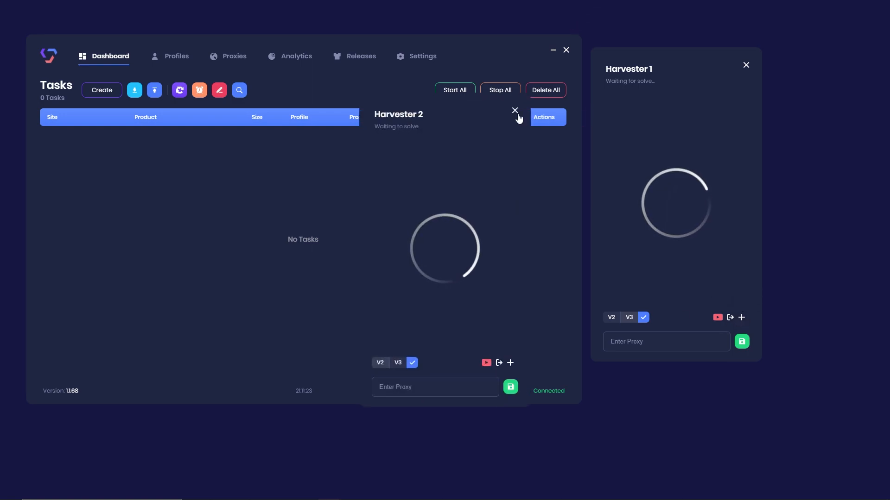
left_click(514, 113)
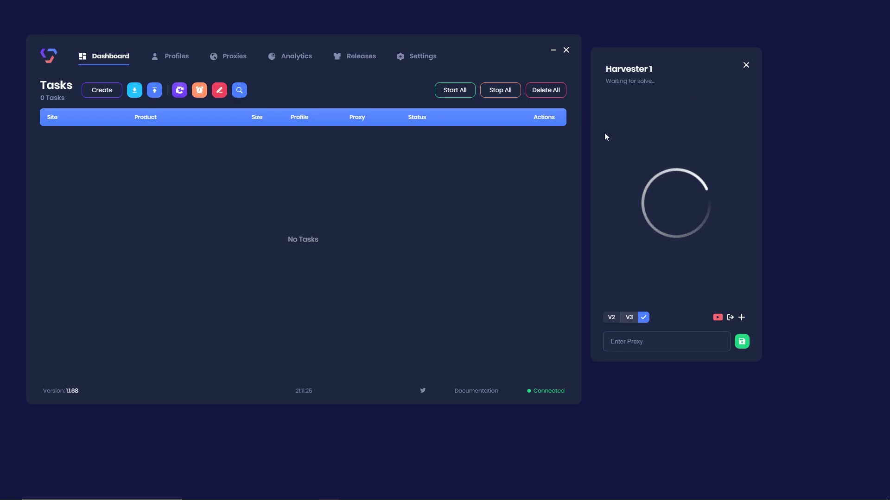
- Open the Create Tasks form and move the Edge window with the Supreme Camo iPhone Case page aside
left_click(112, 93)
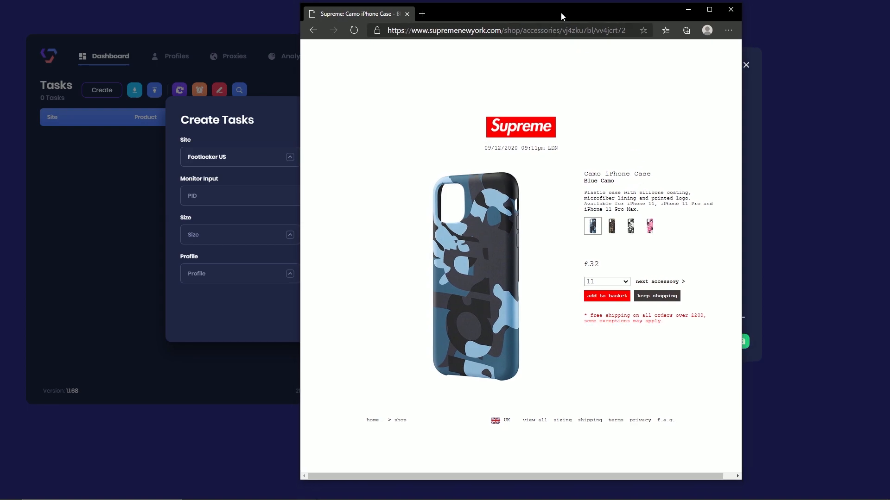
left_click_drag(560, 13, 540, 11)
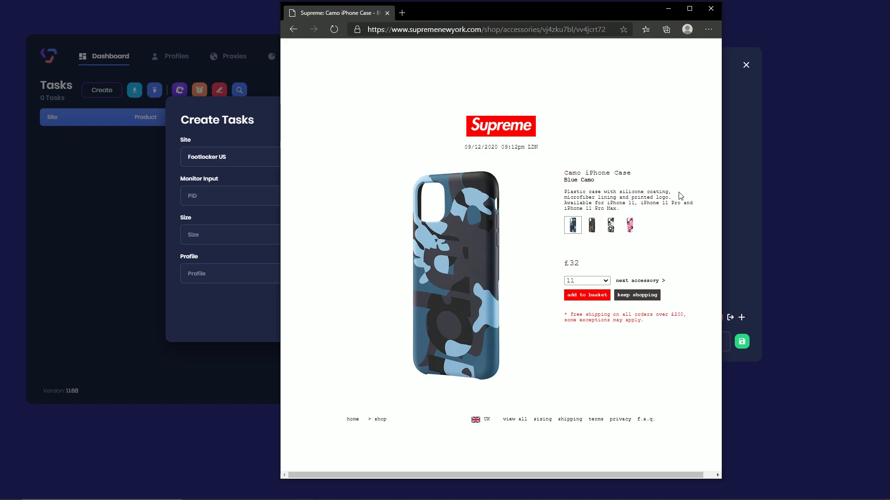
left_click_drag(603, 9, 889, 65)
- Set the task's site to Supreme, mode to Hybrid, and category to Accessories
left_click(277, 159)
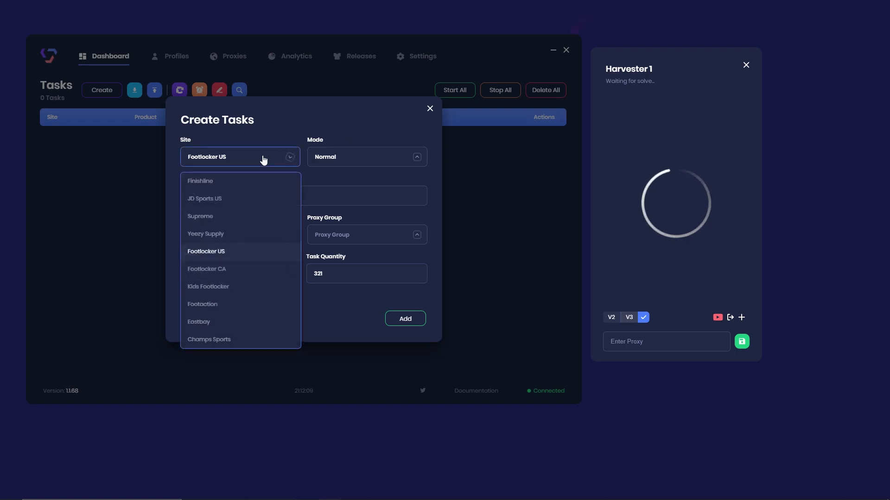
left_click(231, 217)
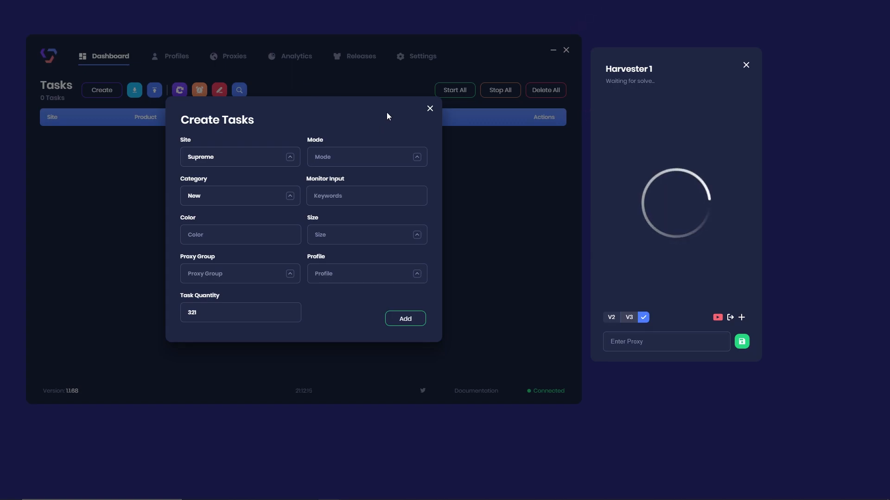
left_click(258, 156)
left_click(225, 252)
left_click(203, 163)
left_click(204, 215)
left_click(356, 160)
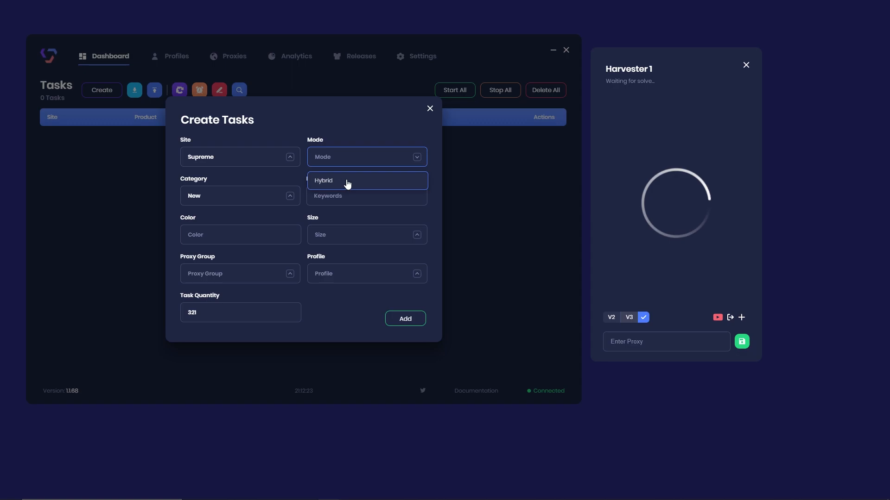
left_click(323, 181)
left_click(278, 198)
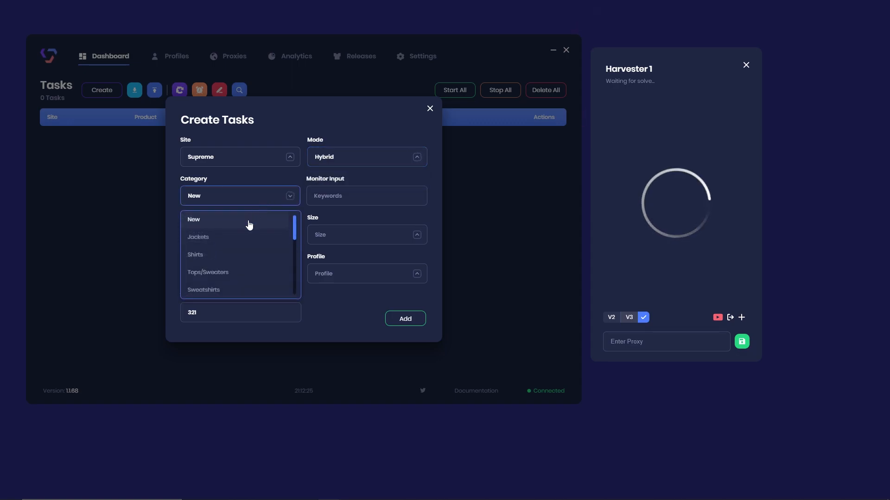
scroll(234, 250, "down", 3)
left_click(231, 258)
- Enter colour Blue, size Random, Video Test proxy group, Video Test Profile, and quantity 1
left_click(269, 231)
type("Blue")
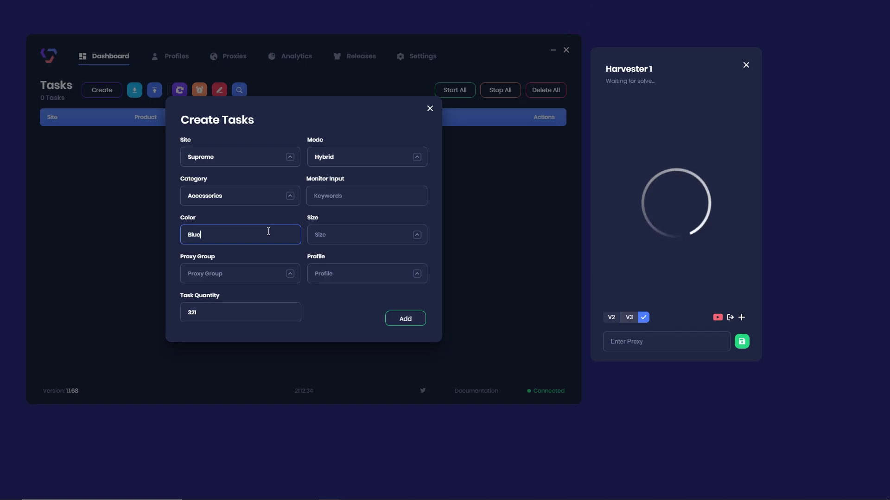
left_click(375, 235)
scroll(361, 278, "down", 1)
left_click(327, 284)
left_click(206, 281)
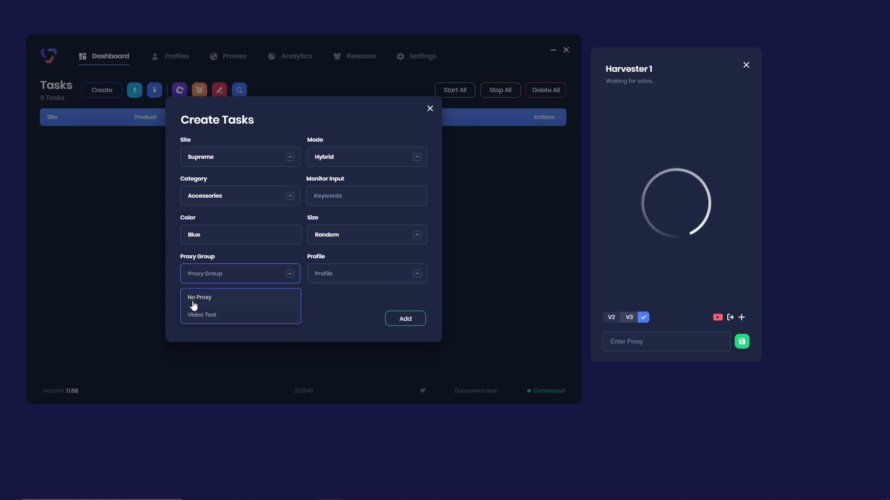
left_click(192, 315)
left_click(345, 278)
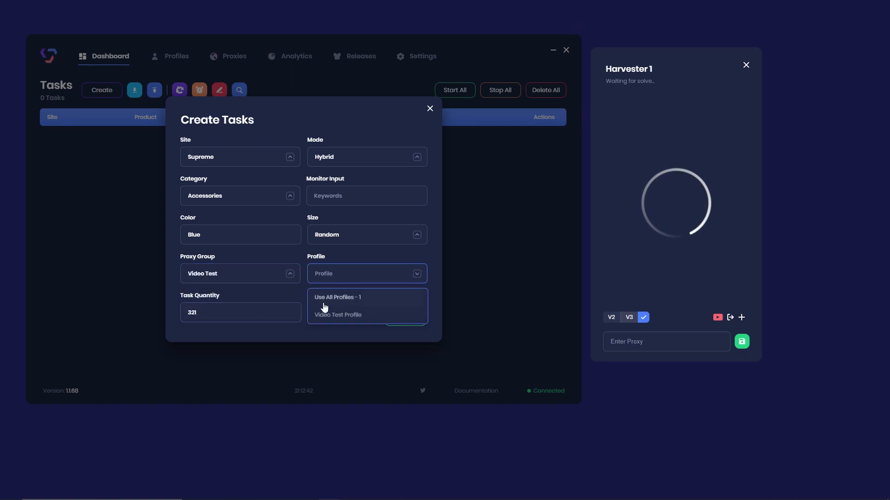
left_click(353, 316)
double_click(234, 311)
type("1")
left_click(353, 315)
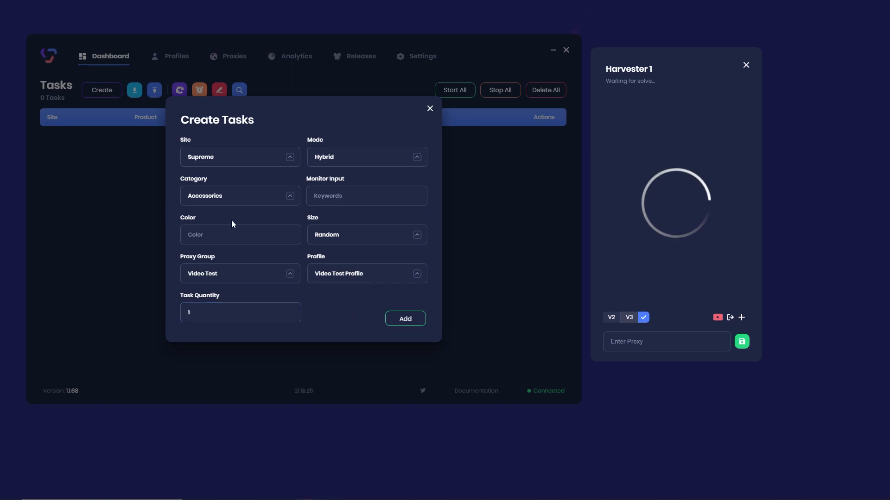
- Change the colour to Red, enter keywords 'camo,iphone', and add the task
left_click(229, 227)
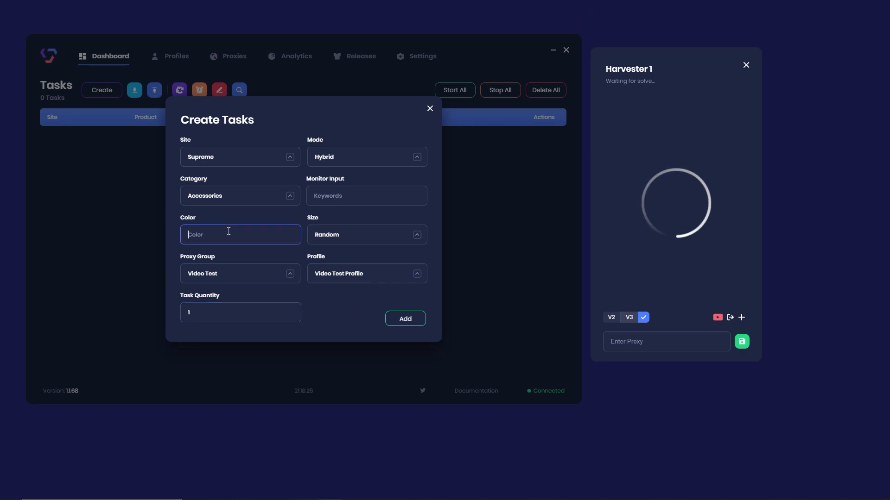
type("Red")
left_click(387, 195)
left_click(387, 195)
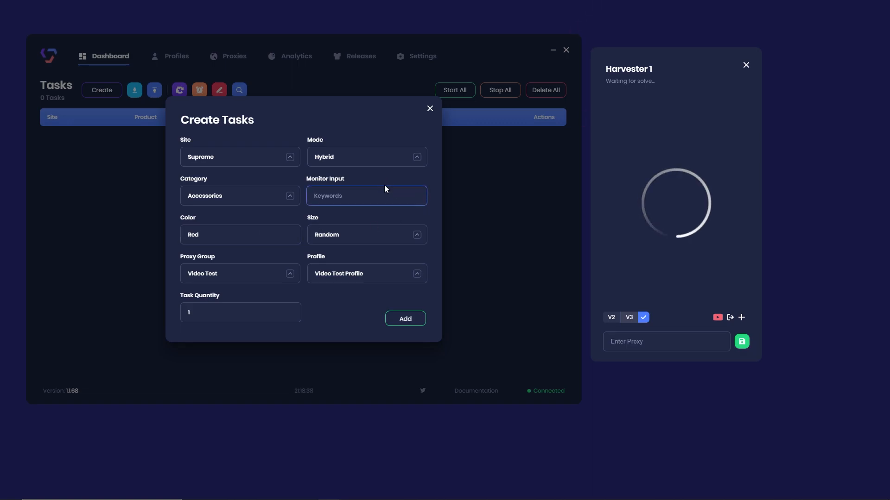
type("camo,iphone")
left_click(405, 319)
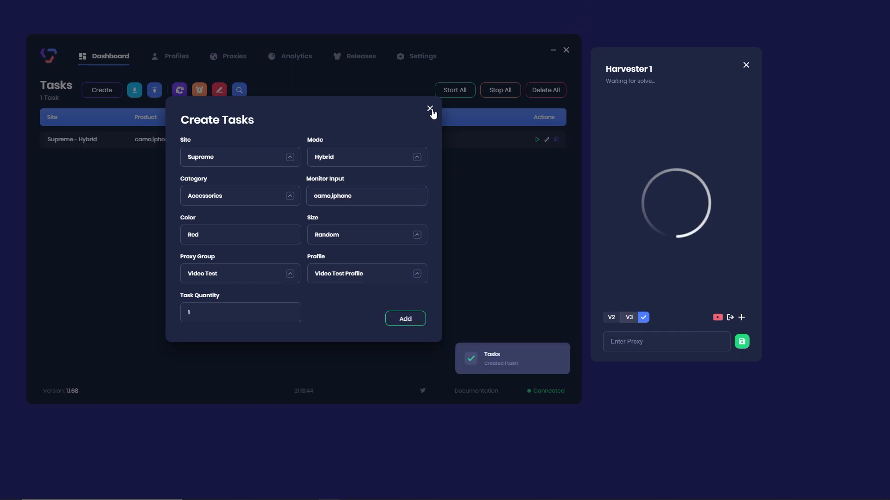
- Run the Supreme 'Camo iPhone Case - Red' task until it reports colour unavailable, then stop it
left_click(430, 108)
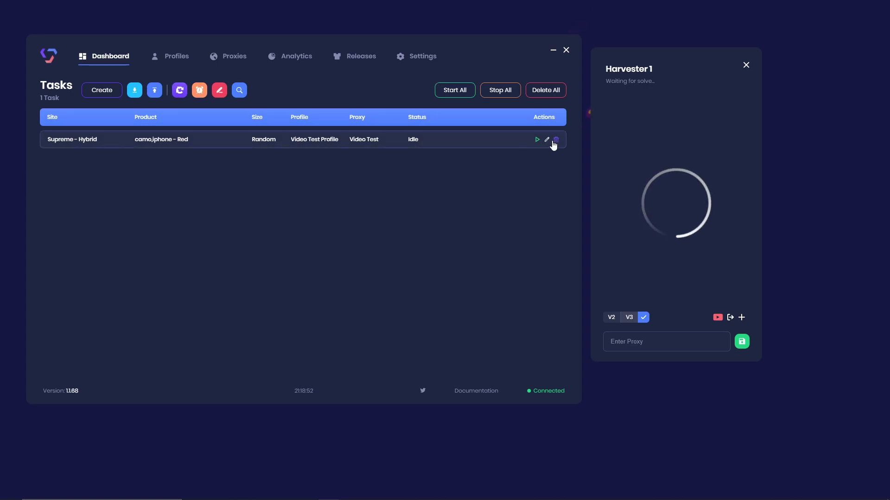
left_click(537, 139)
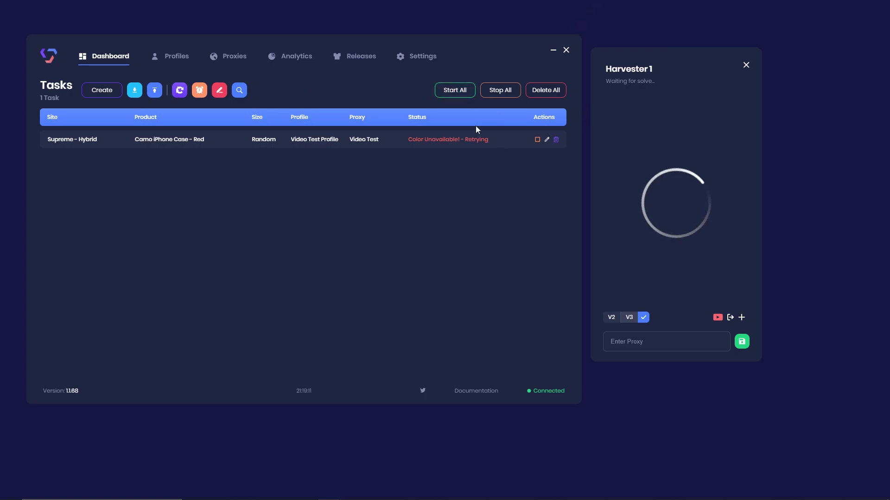
left_click(537, 139)
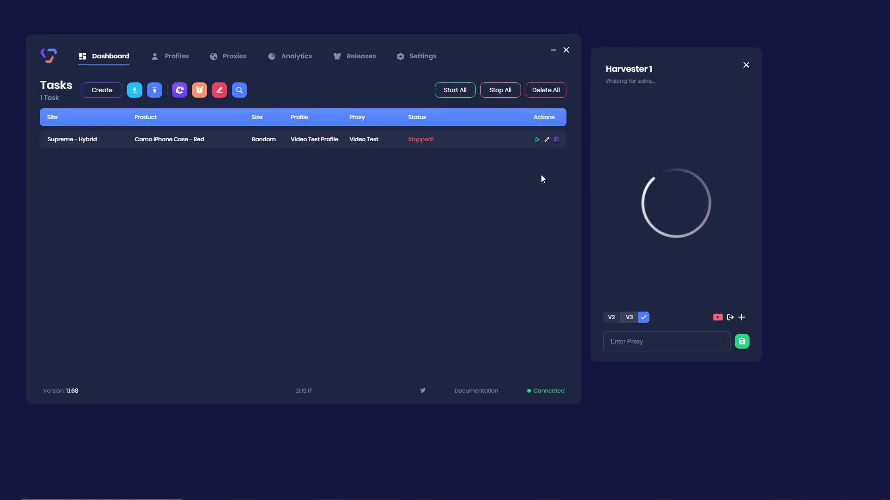